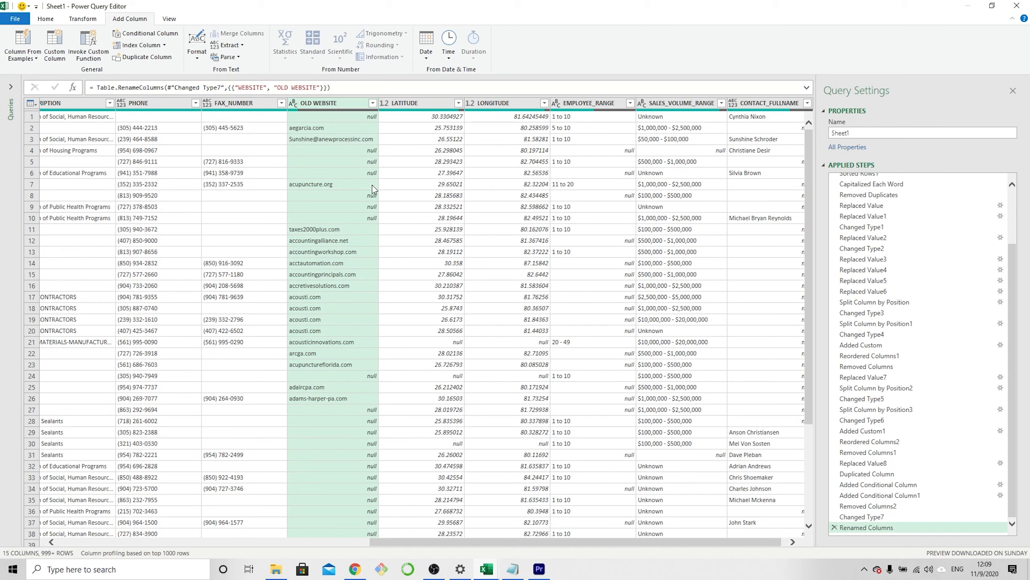
# Step: Replace the null values in the OLD WEBSITE column with blanks
pyautogui.click(352, 117)
pyautogui.rightClick(351, 118)
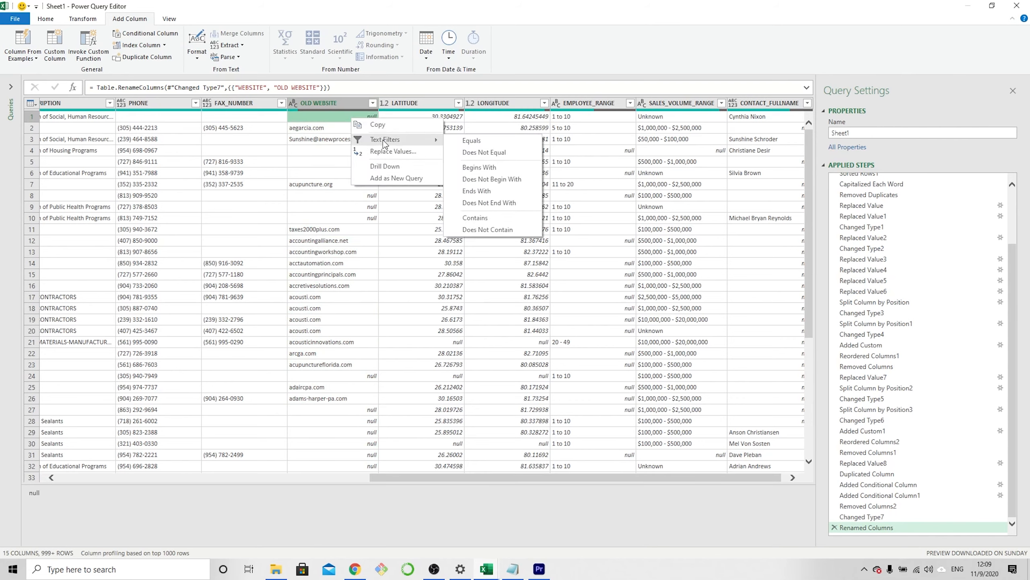
pyautogui.click(393, 151)
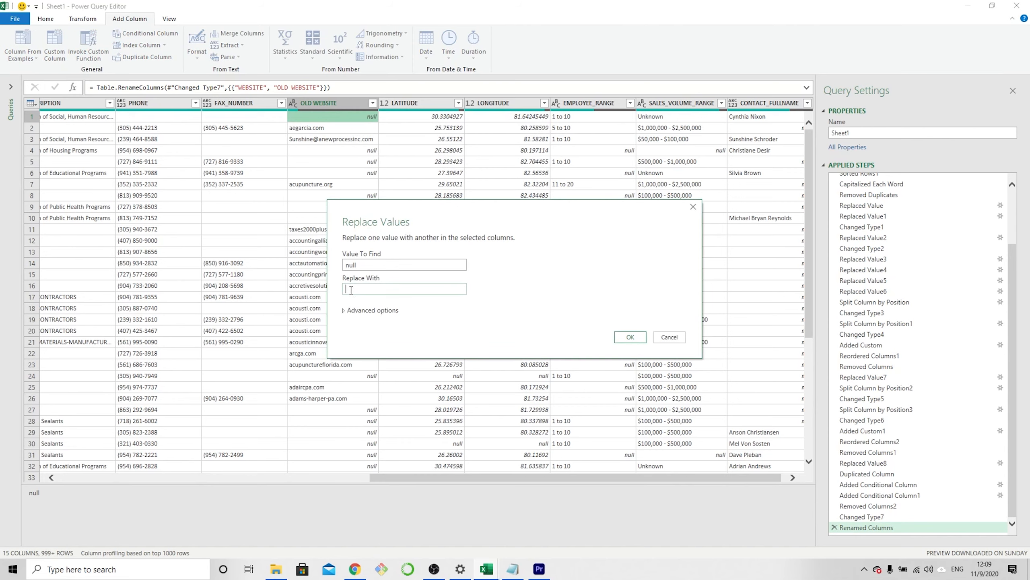
pyautogui.click(627, 338)
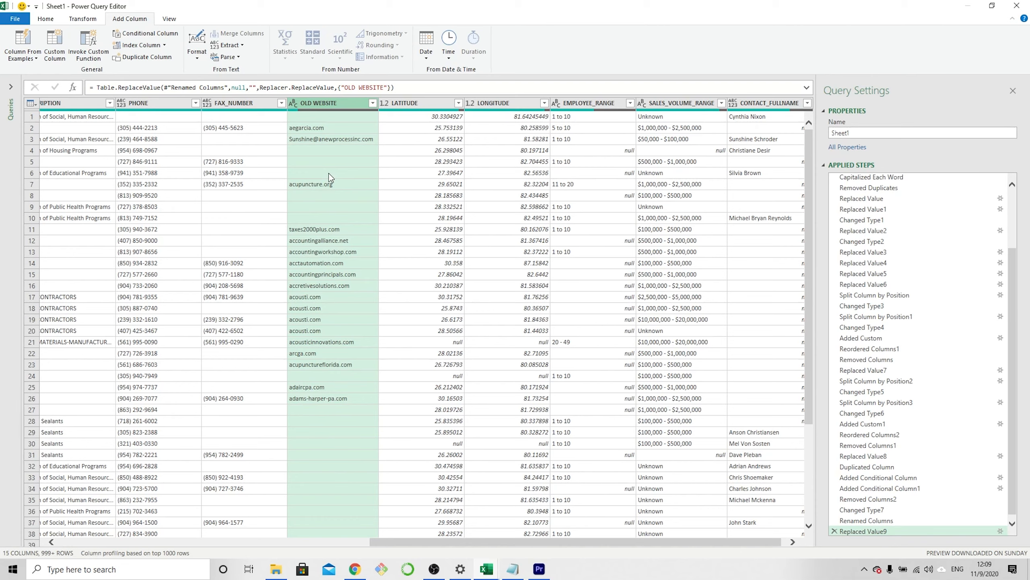
# Step: Start a conditional column named EMAIL with the condition that OLD WEBSITE contains "@"
pyautogui.click(137, 34)
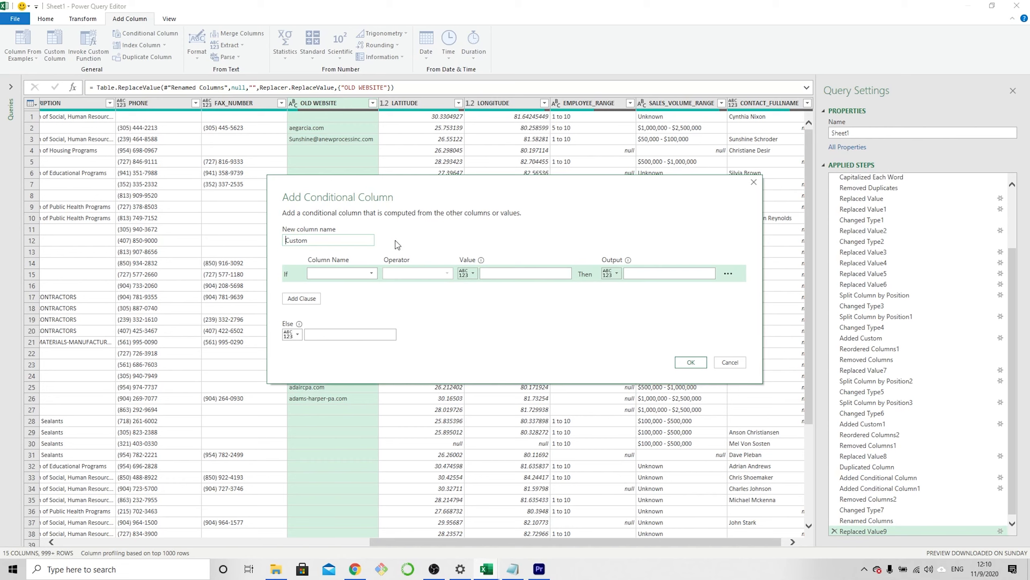
pyautogui.moveTo(329, 237); pyautogui.dragTo(278, 245)
pyautogui.click(355, 272)
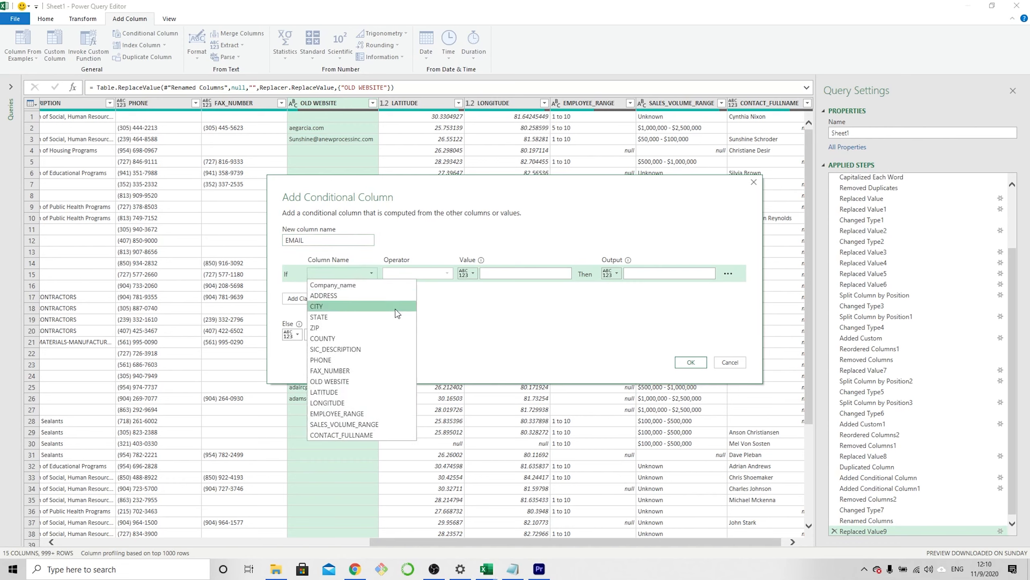
pyautogui.click(389, 384)
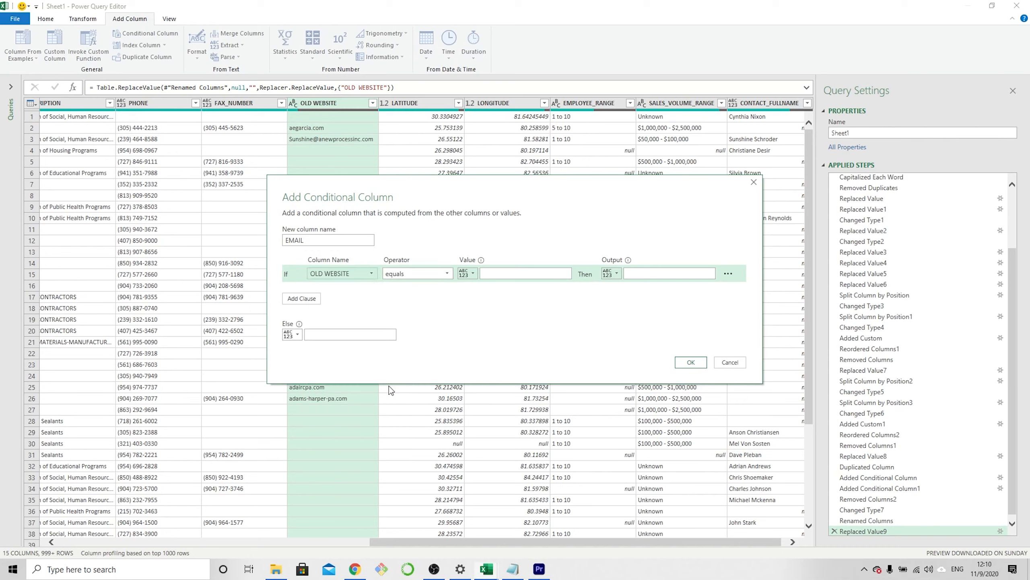
pyautogui.click(447, 274)
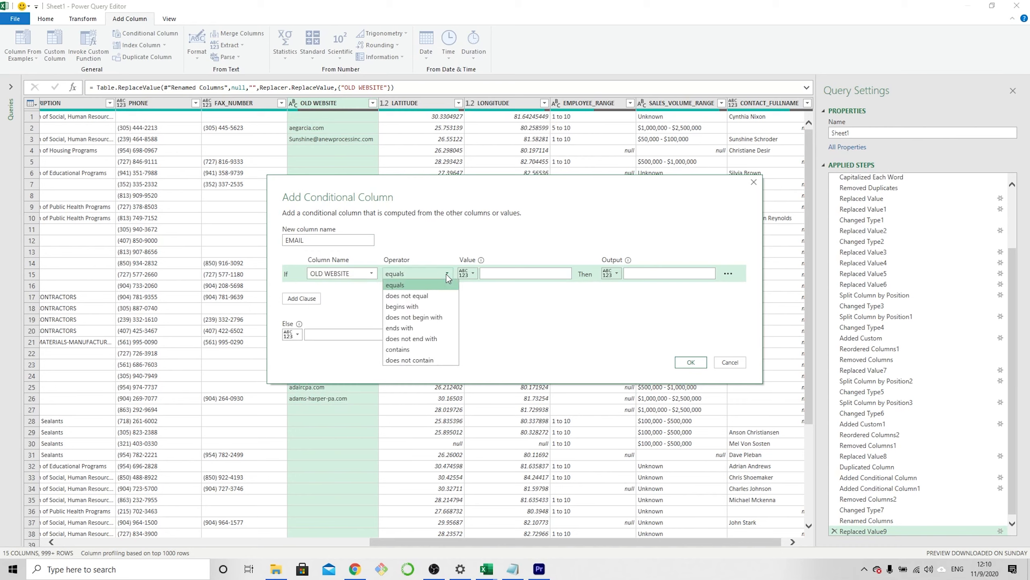
pyautogui.click(406, 350)
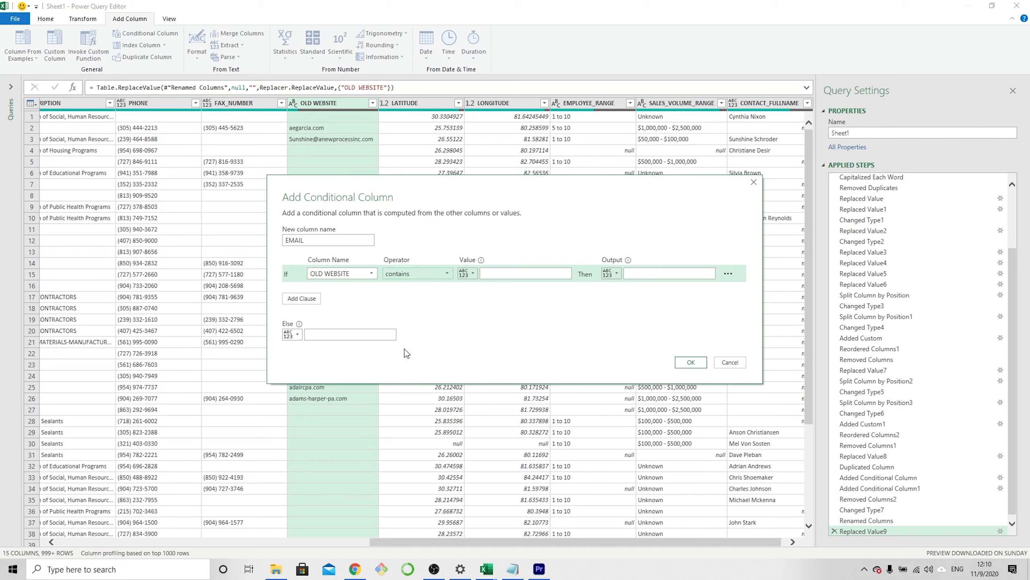
pyautogui.click(498, 275)
pyautogui.write('@')
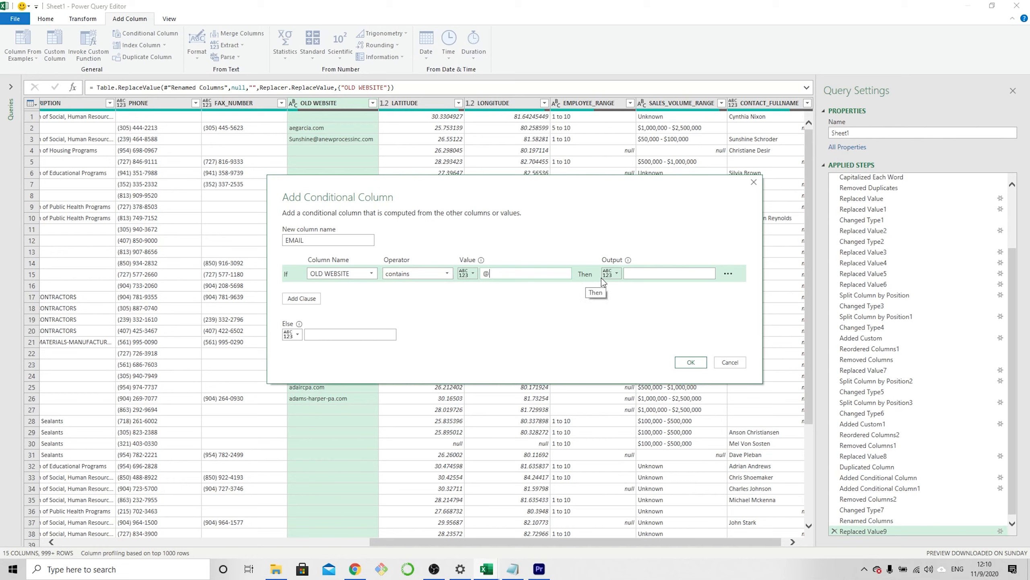
# Step: Set the condition's output to the OLD WEBSITE column and create the EMAIL column
pyautogui.click(617, 275)
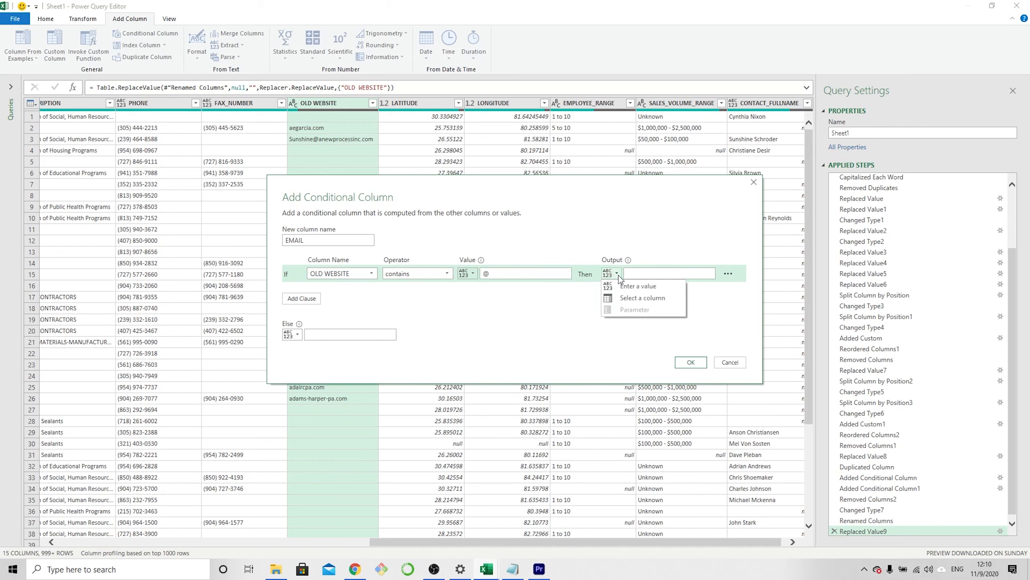
pyautogui.click(626, 298)
pyautogui.click(645, 271)
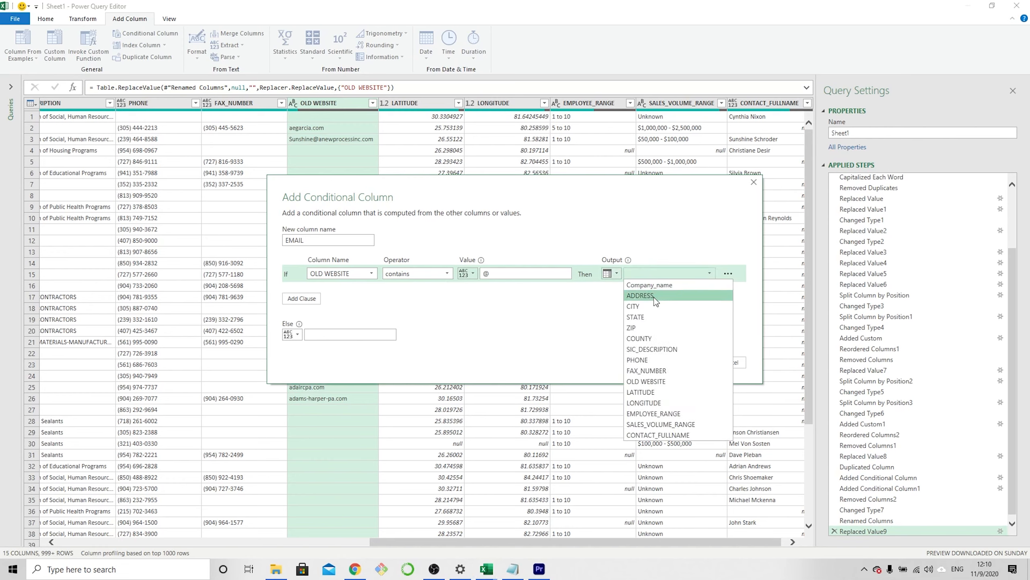
pyautogui.click(660, 381)
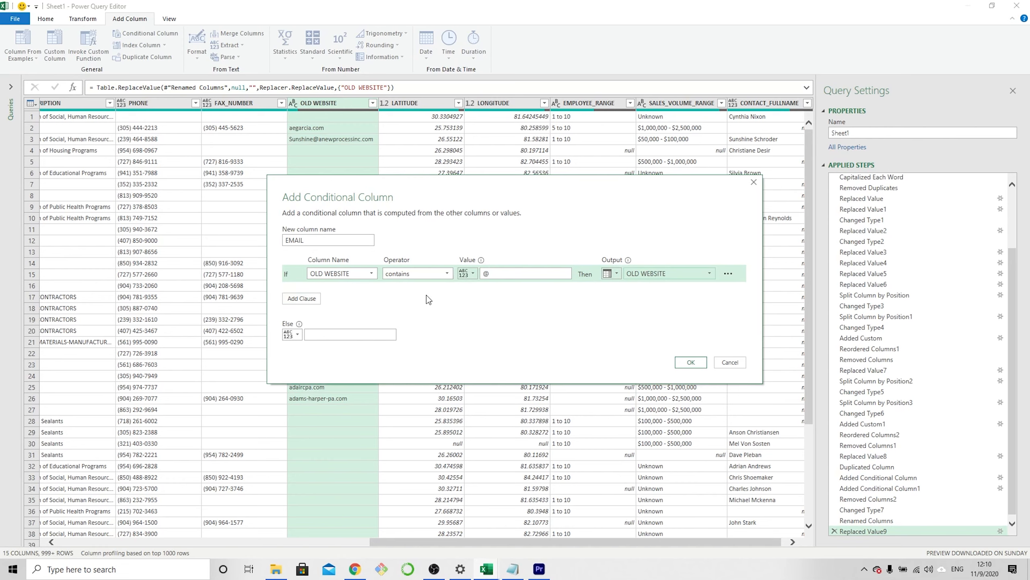
pyautogui.click(694, 363)
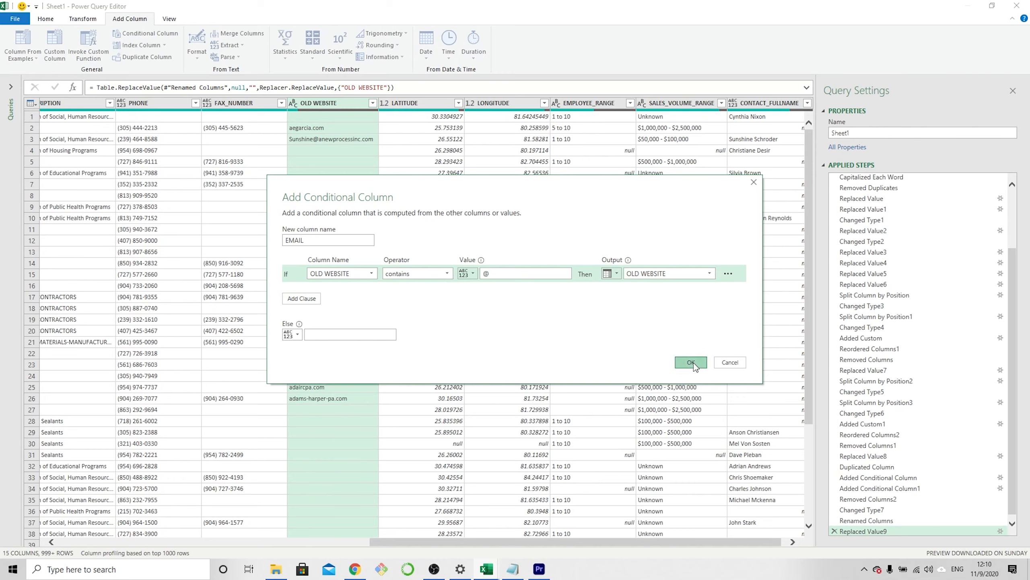
pyautogui.click(691, 363)
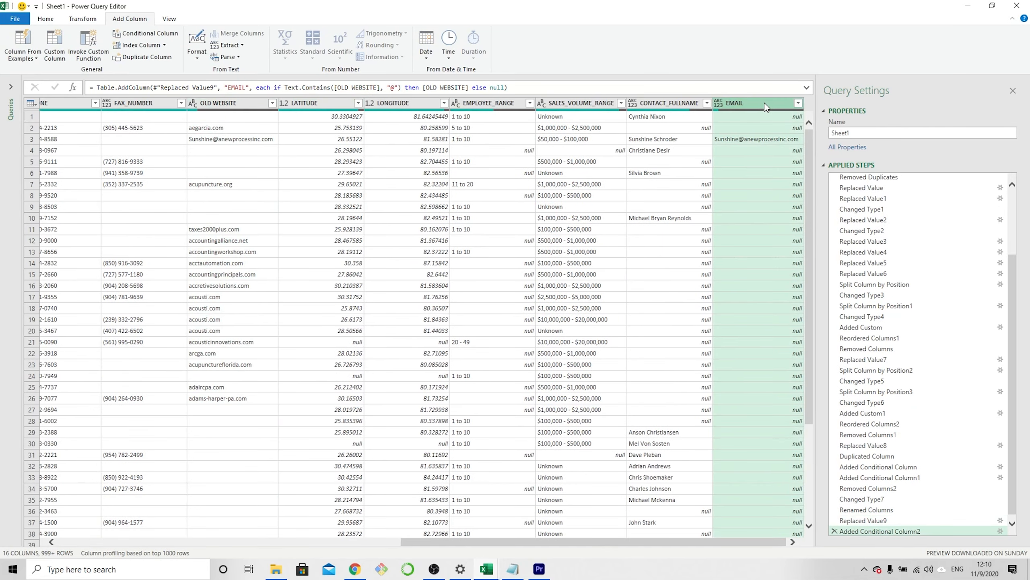
# Step: Move the EMAIL column between OLD WEBSITE and LATITUDE and replace its null values with blanks
pyautogui.moveTo(765, 107); pyautogui.dragTo(320, 132)
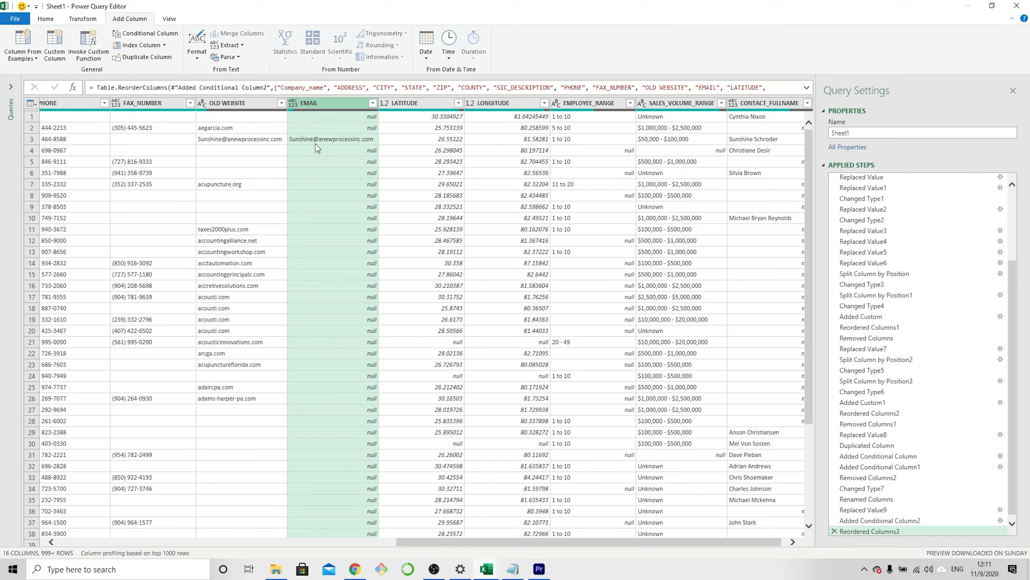
pyautogui.click(362, 117)
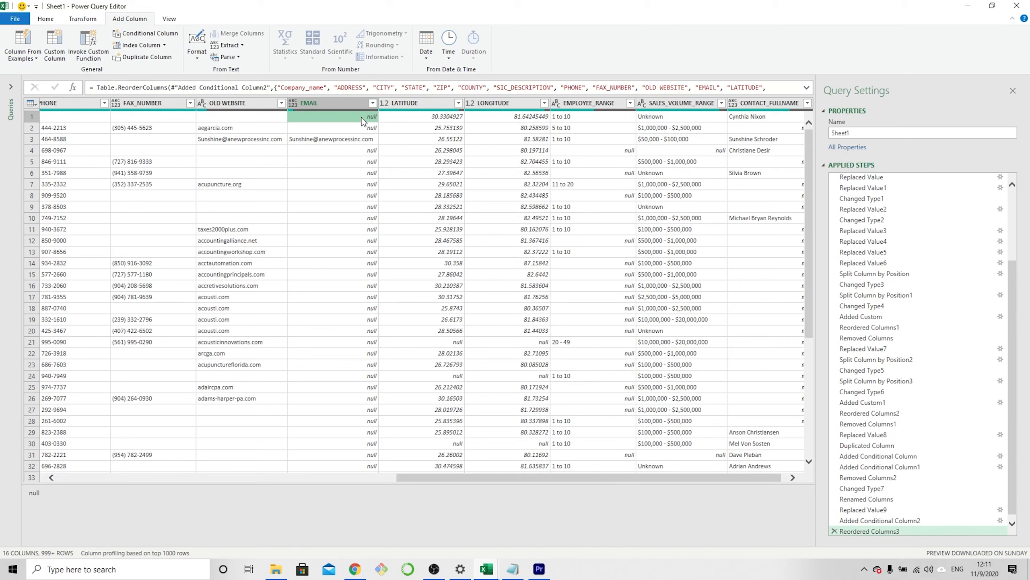
pyautogui.rightClick(361, 117)
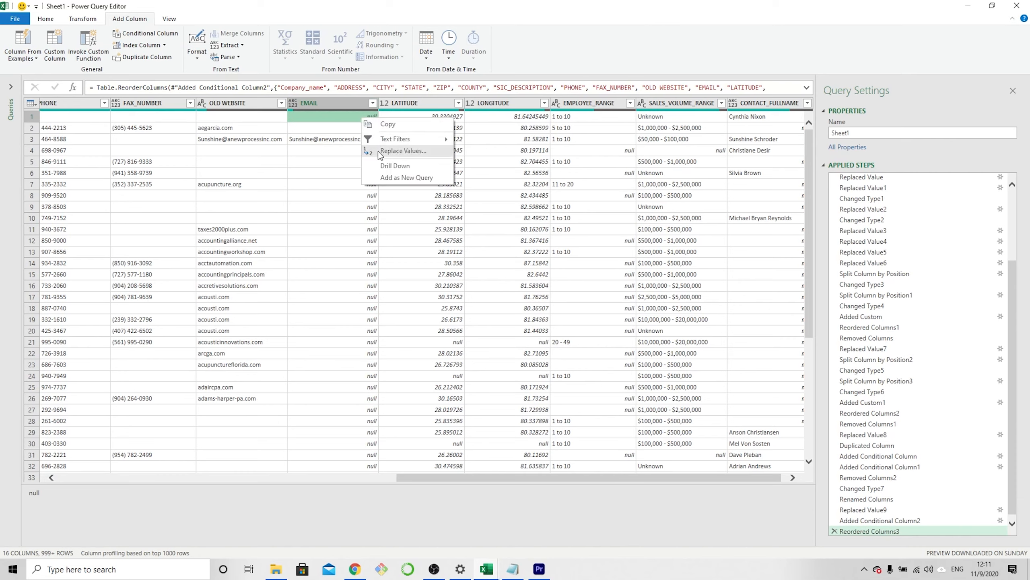
pyautogui.press('Escape')
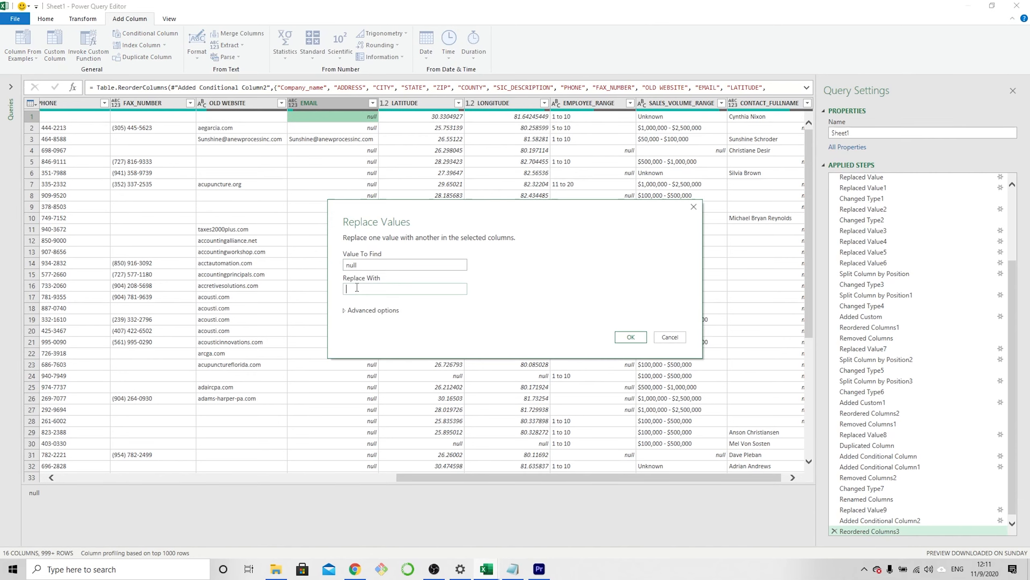
pyautogui.click(631, 337)
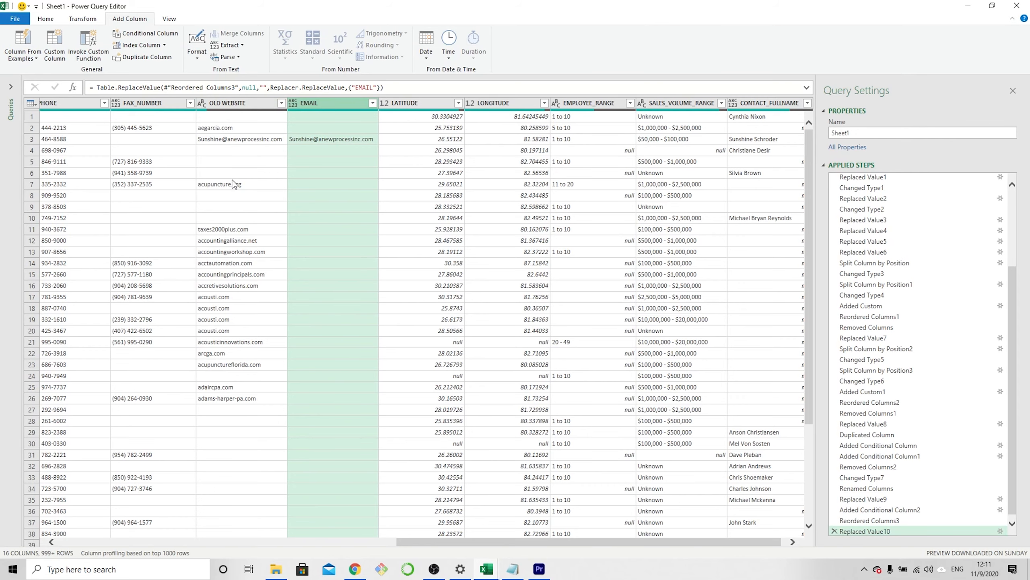
# Step: Start a conditional column named WEBSITE with the condition that OLD WEBSITE does not contain "@"
pyautogui.click(235, 104)
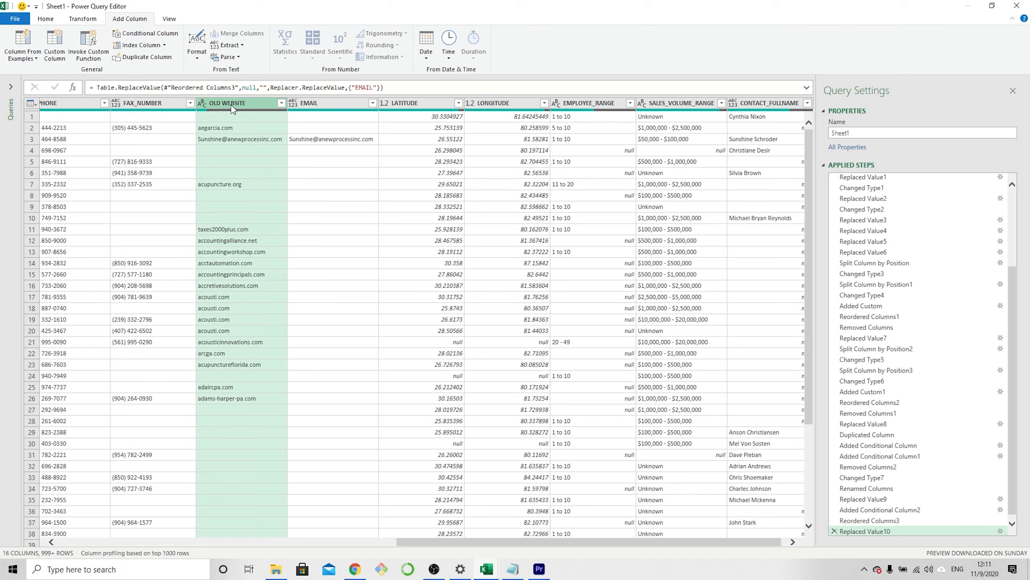
pyautogui.click(145, 38)
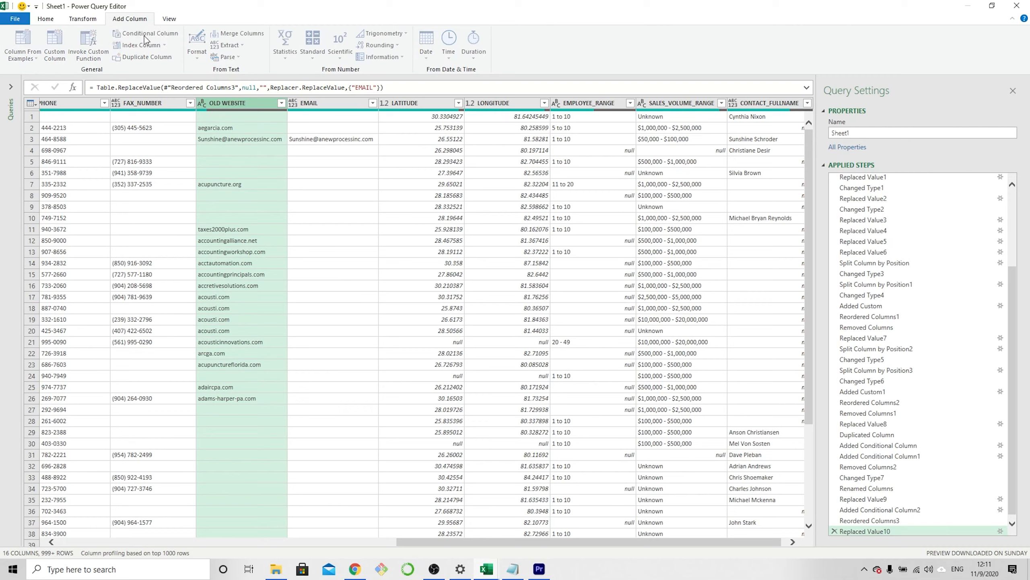
pyautogui.moveTo(307, 244); pyautogui.dragTo(259, 239)
pyautogui.write('WE')
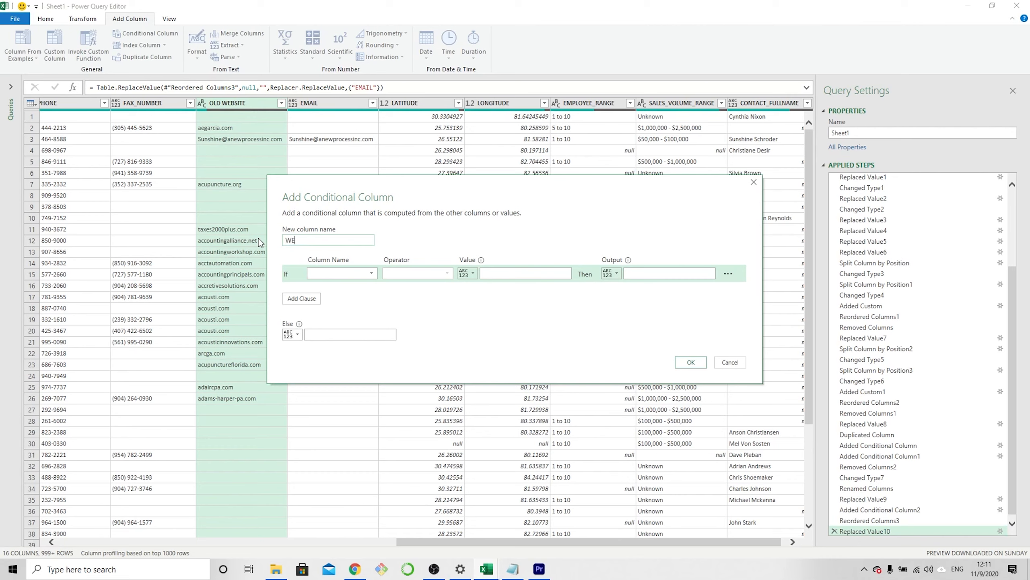
pyautogui.write('BSITE')
pyautogui.click(354, 273)
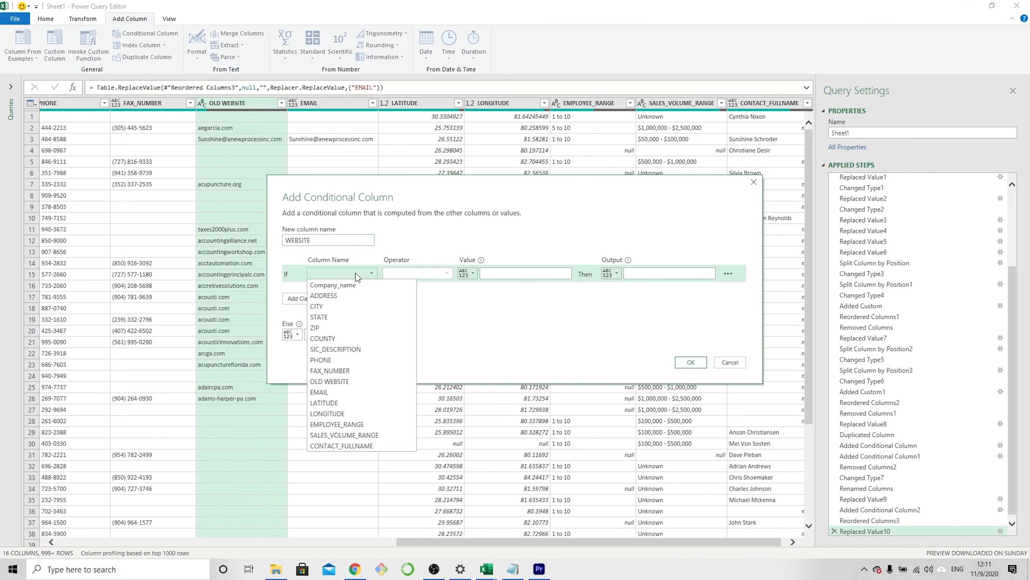
pyautogui.click(343, 380)
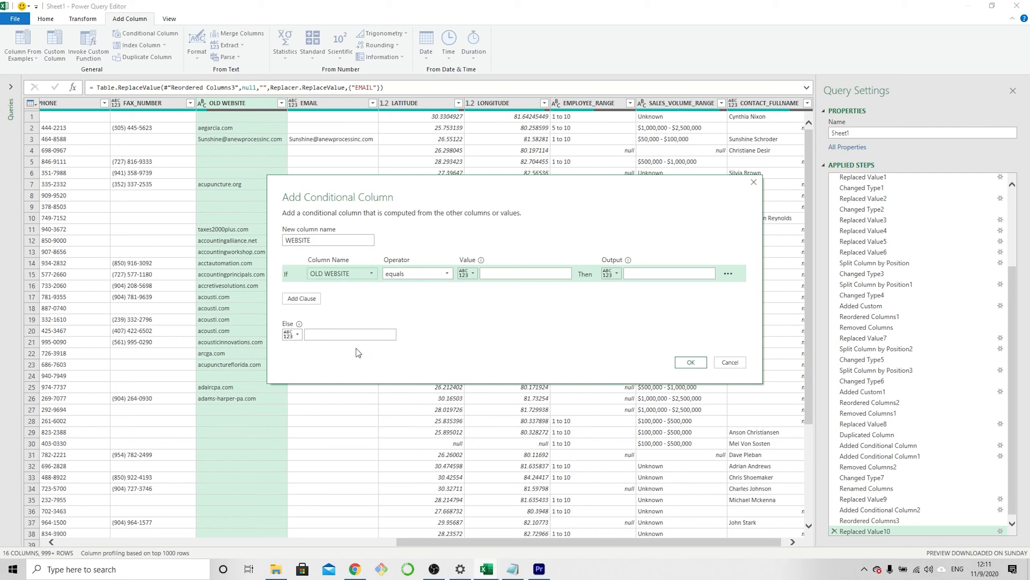
pyautogui.click(446, 274)
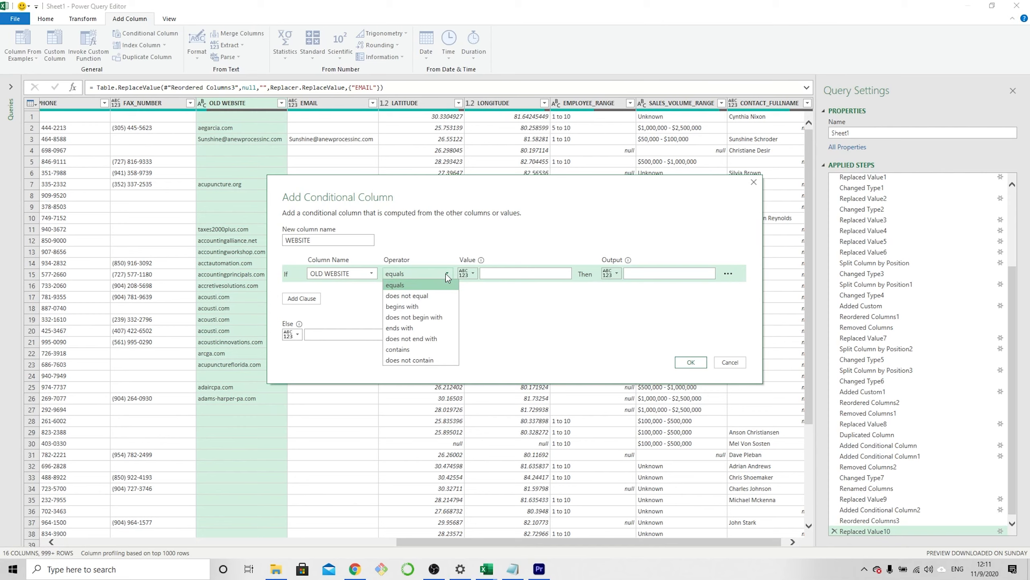
pyautogui.click(437, 360)
pyautogui.click(494, 273)
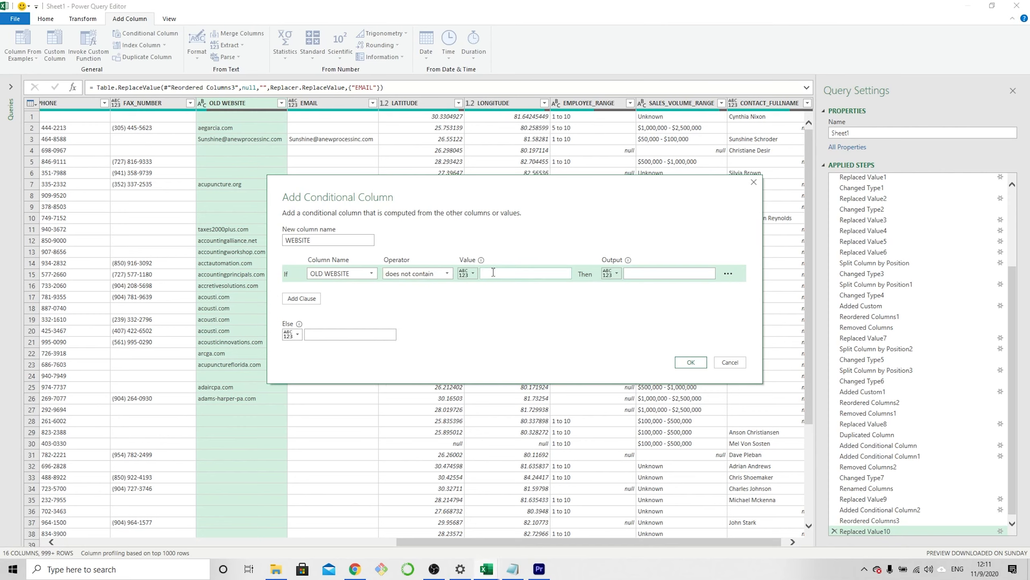
pyautogui.write('@')
# Step: Set the WEBSITE condition's output to the values of the OLD WEBSITE column
pyautogui.click(611, 273)
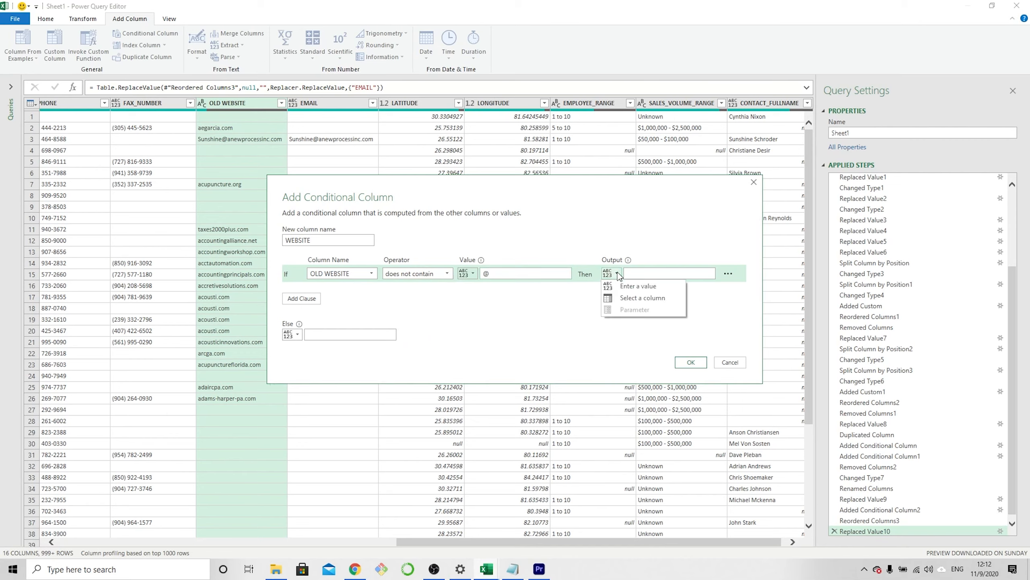
pyautogui.click(623, 300)
pyautogui.click(638, 274)
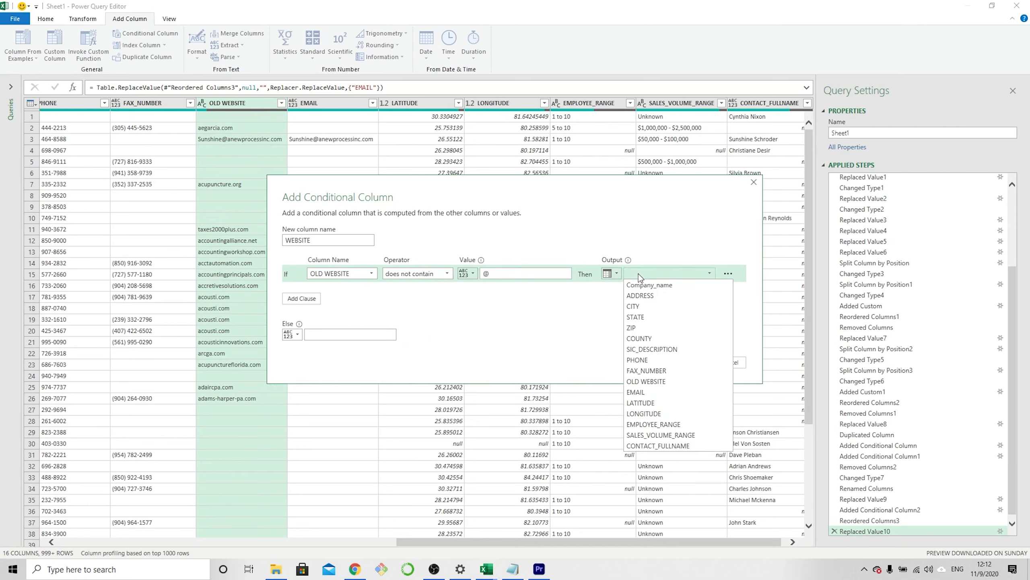
pyautogui.click(647, 382)
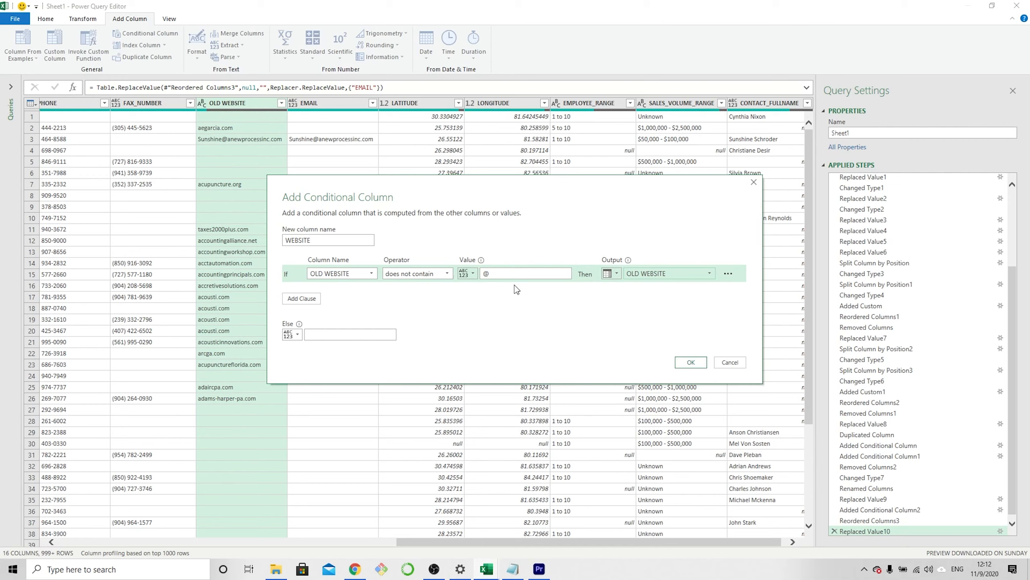
pyautogui.click(309, 300)
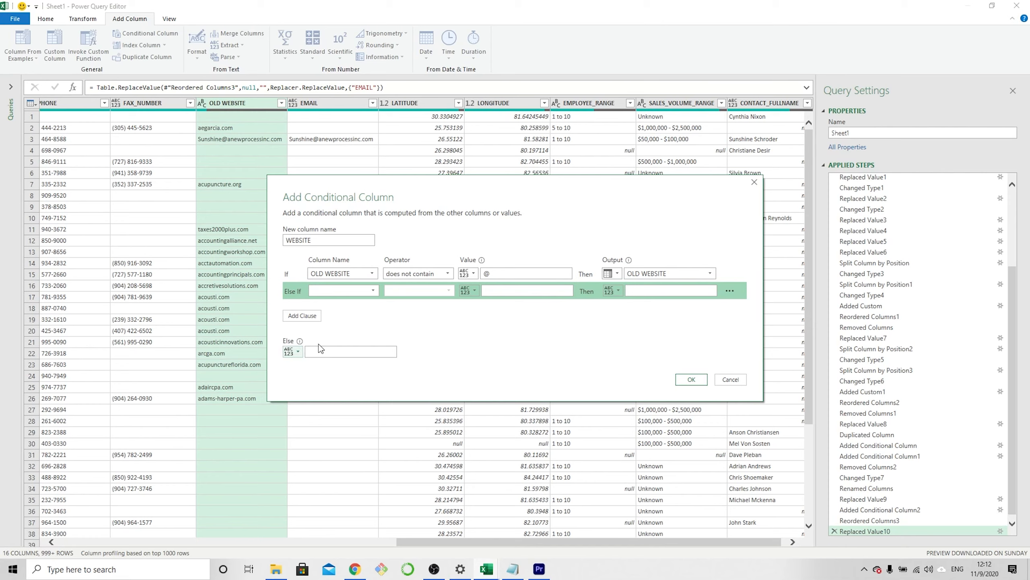
pyautogui.click(729, 291)
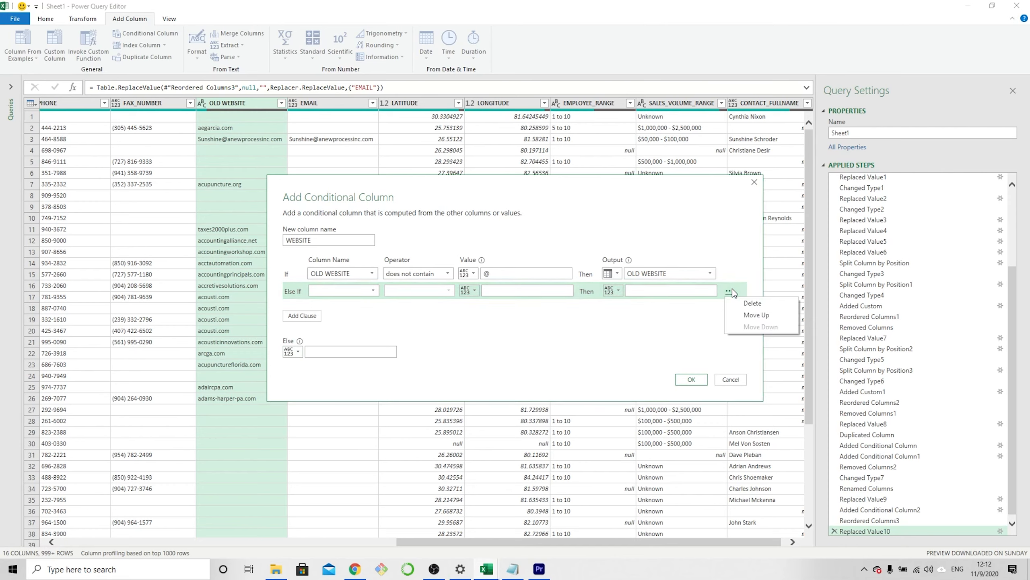
pyautogui.click(751, 303)
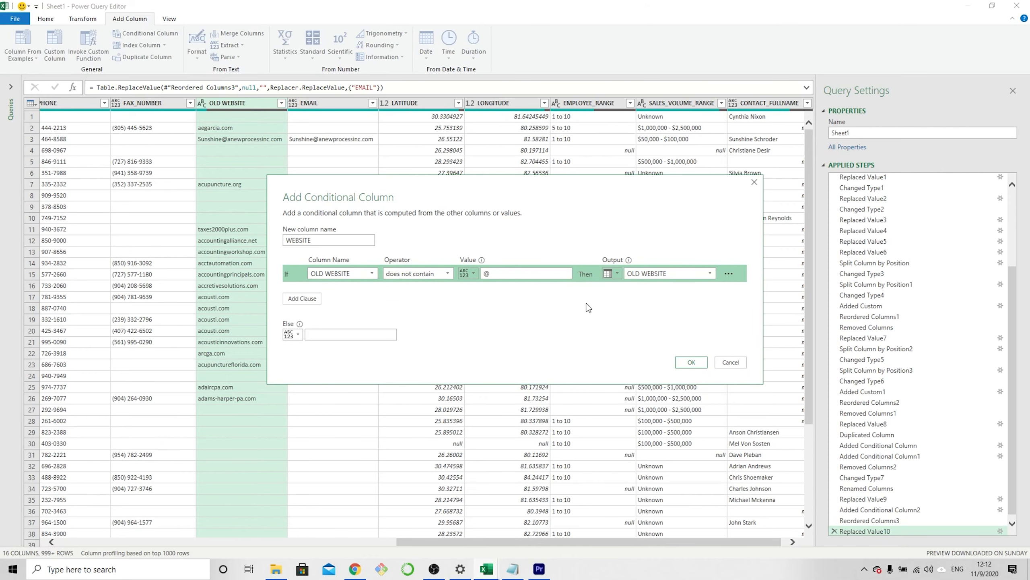
# Step: Create the WEBSITE conditional column and move it between OLD WEBSITE and EMAIL
pyautogui.click(692, 363)
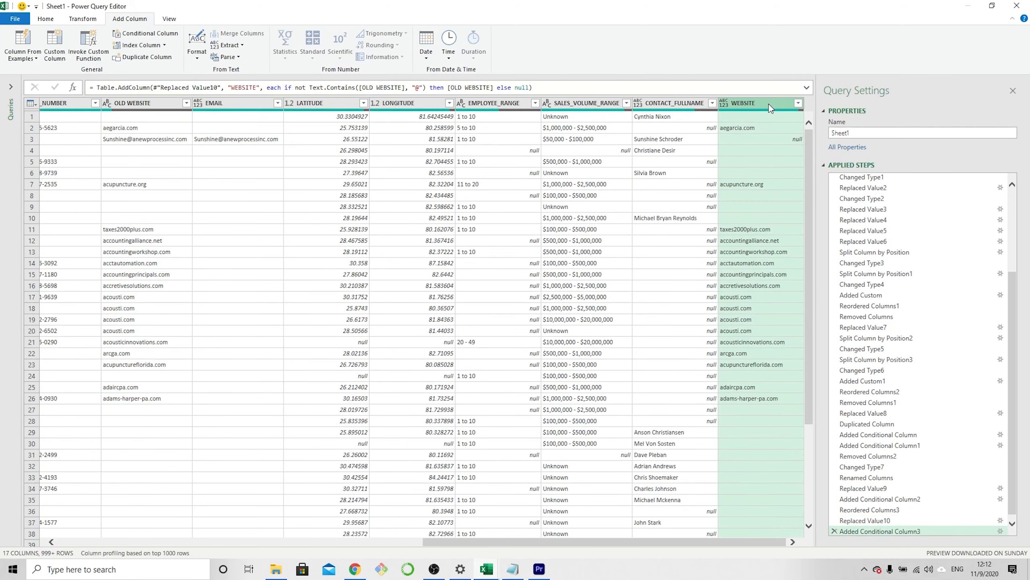
pyautogui.moveTo(769, 104); pyautogui.dragTo(251, 129)
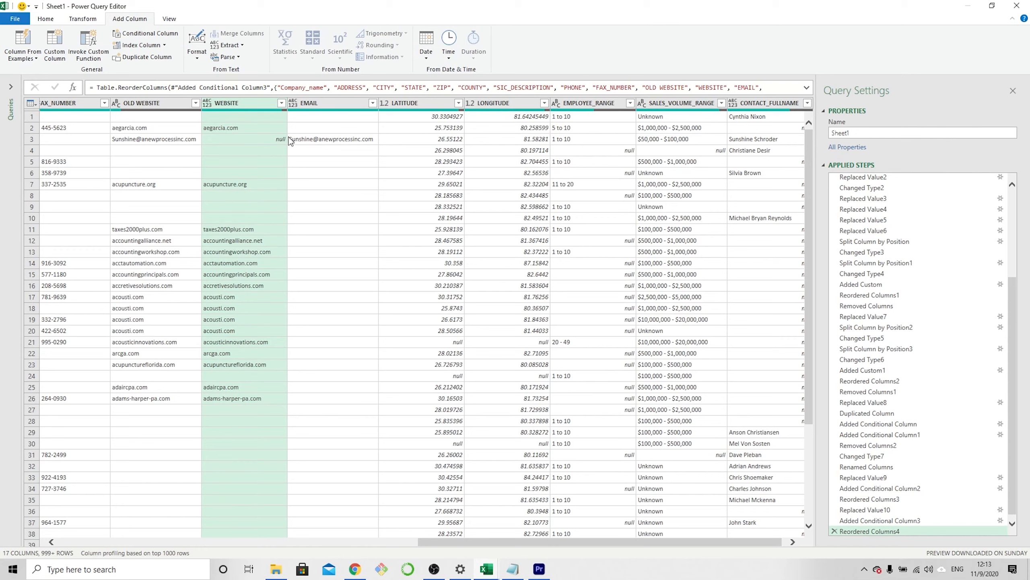
# Step: Replace the null values in the WEBSITE column with blanks
pyautogui.click(274, 139)
pyautogui.rightClick(273, 139)
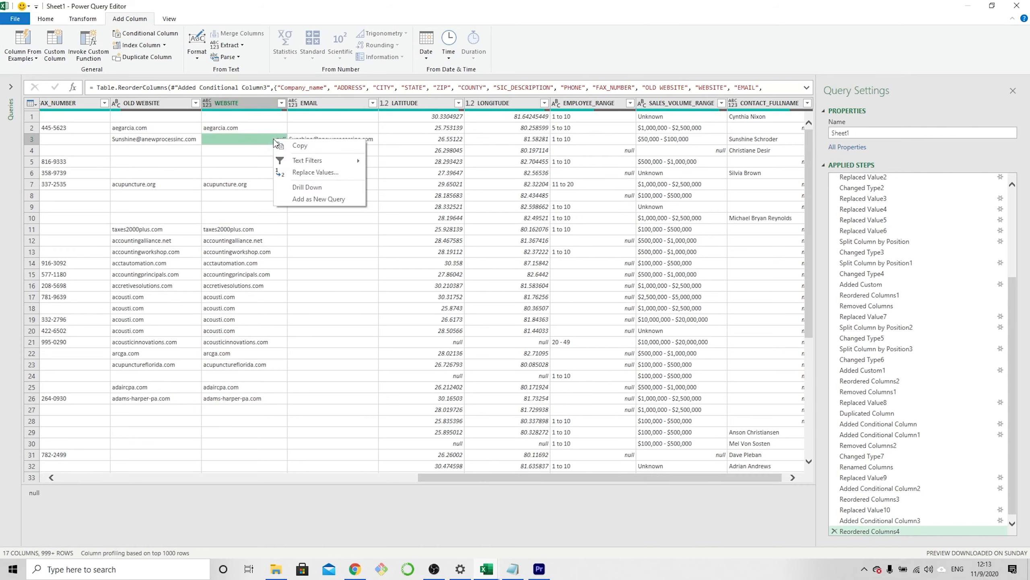
pyautogui.click(299, 172)
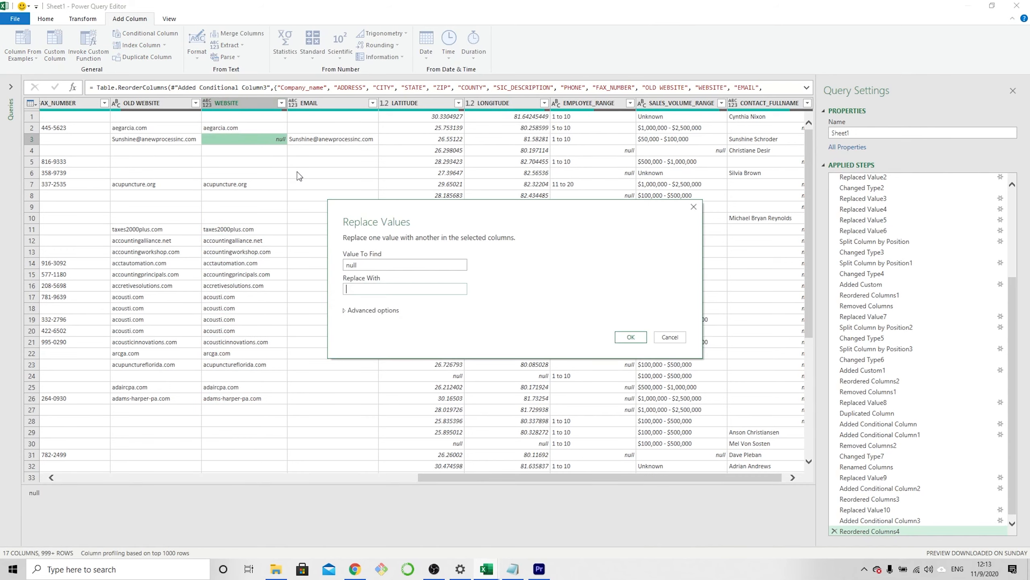
pyautogui.click(630, 339)
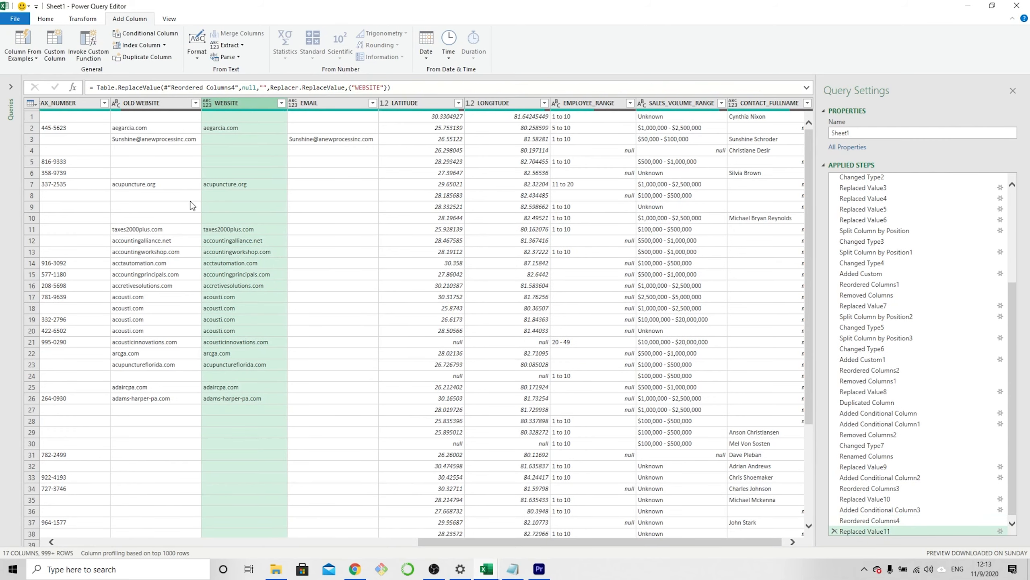
# Step: Remove the OLD WEBSITE column from the query
pyautogui.click(177, 105)
pyautogui.rightClick(177, 104)
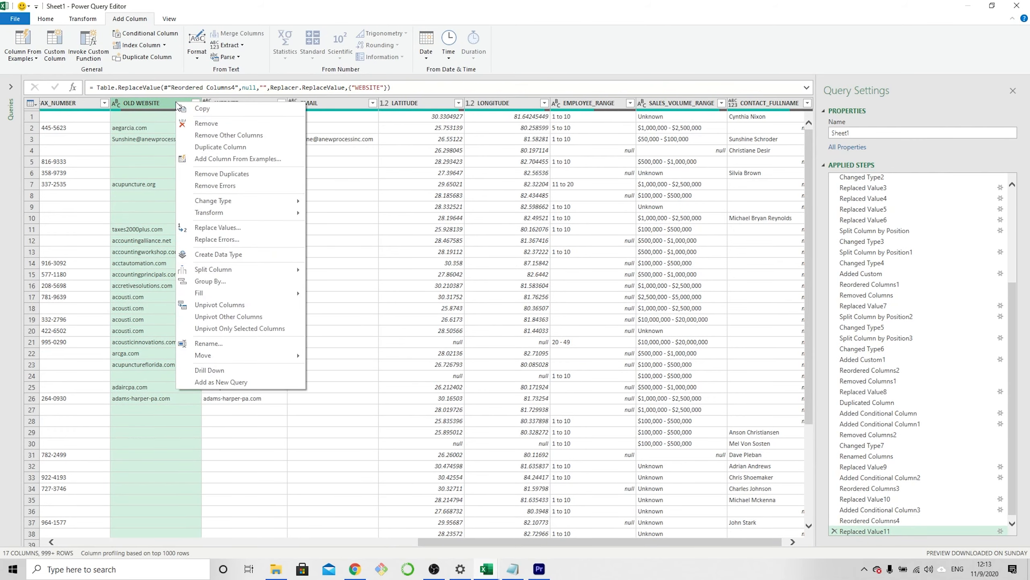
pyautogui.click(197, 124)
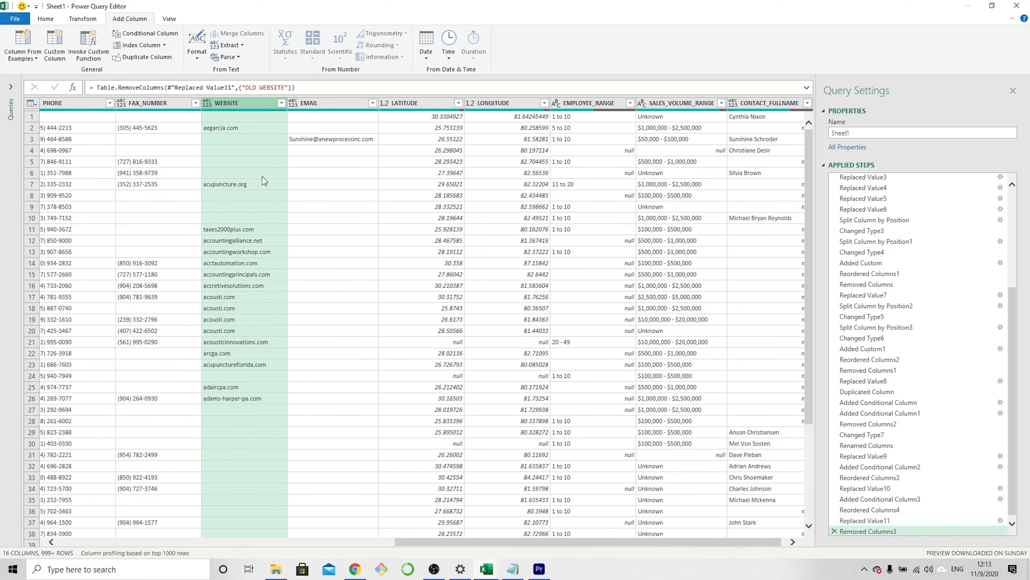